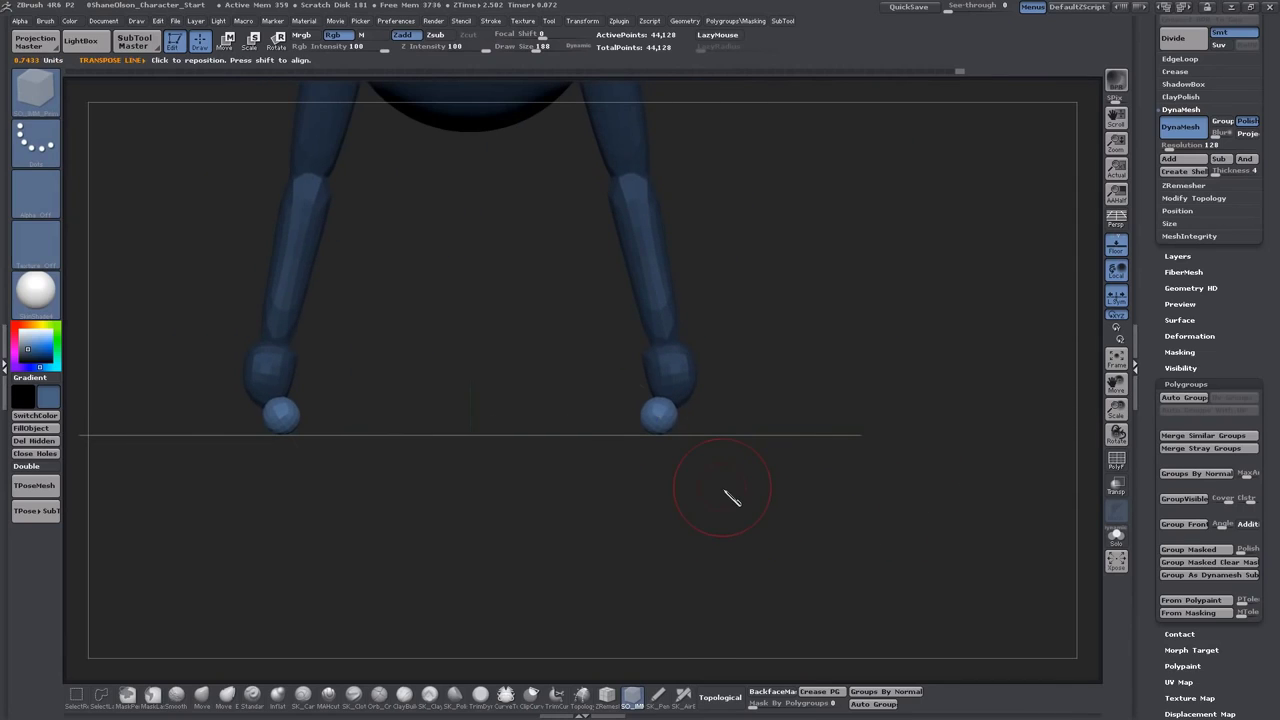
Duplicate the foot spheres into a mirrored cluster of toe spheres on each foot
mouse_move(660, 414)
left_mouse_down()
mouse_move(611, 509)
mouse_move(857, 497)
left_mouse_up()
left_click_drag(757, 451, 780, 526)
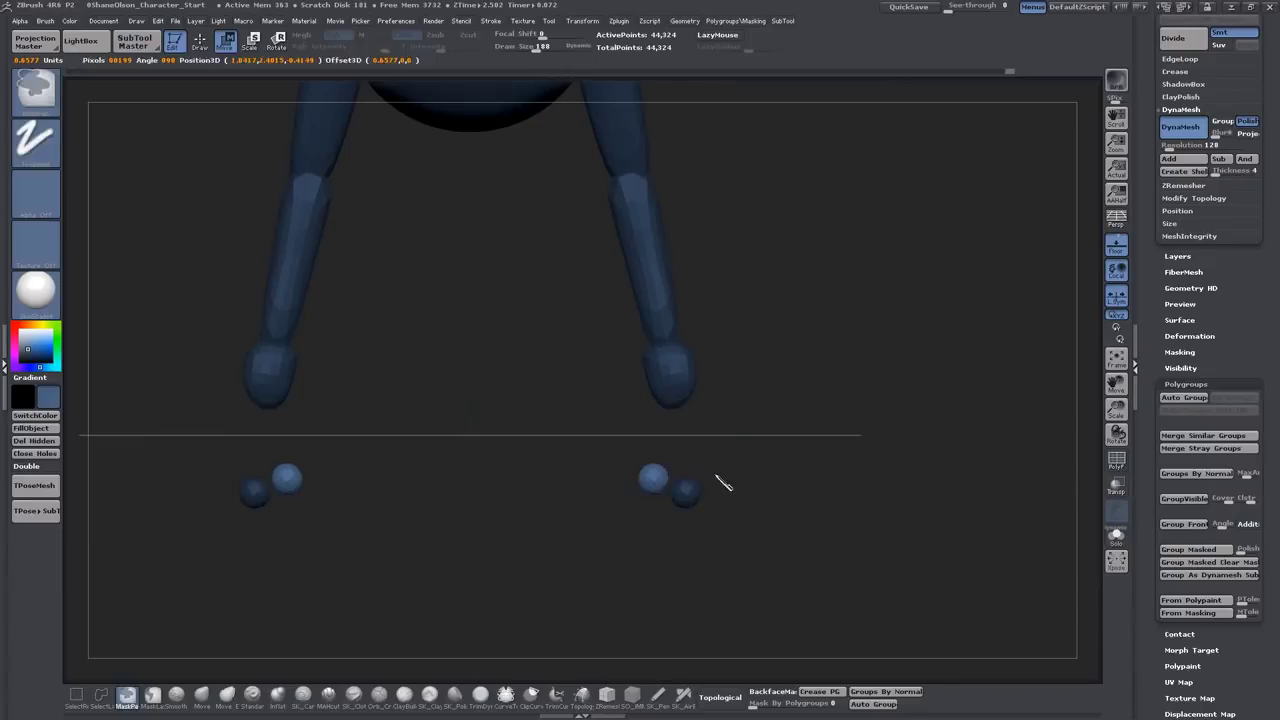
mouse_move(720, 486)
left_mouse_down()
mouse_move(837, 483)
mouse_move(783, 480)
mouse_move(811, 471)
left_mouse_up()
left_click_drag(681, 486, 838, 486)
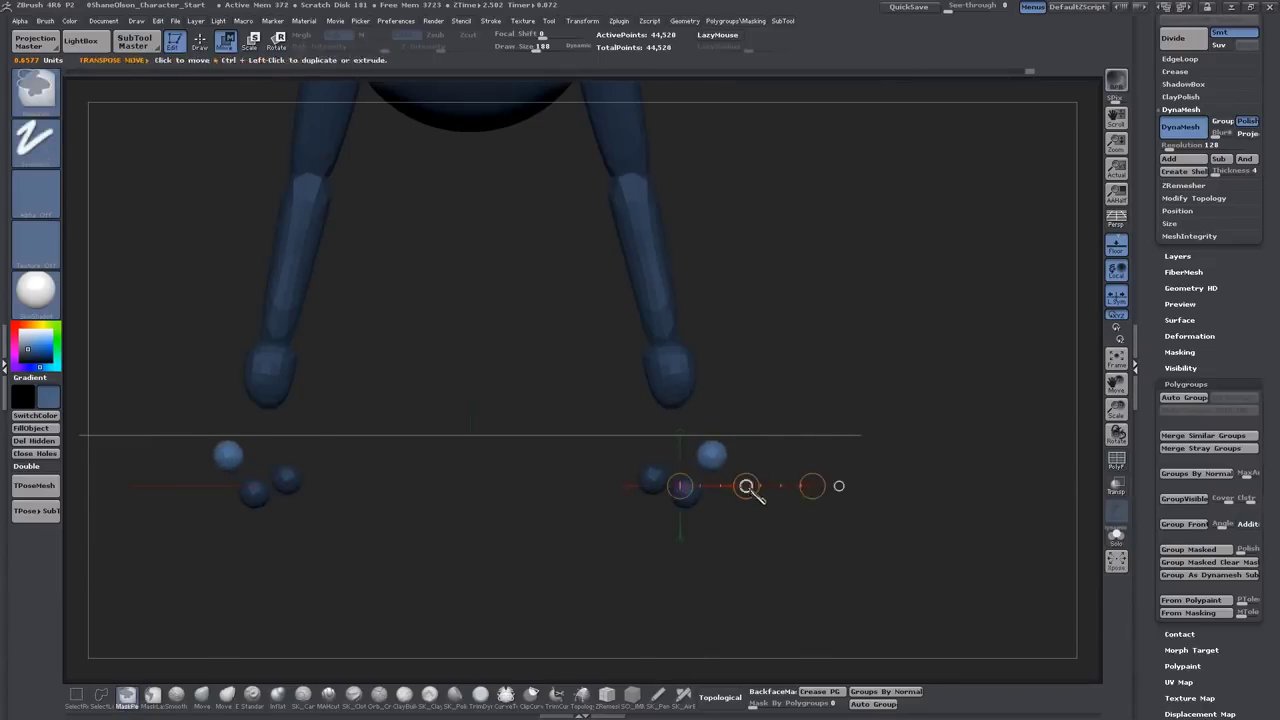
left_click_drag(748, 486, 674, 466, "ctrl")
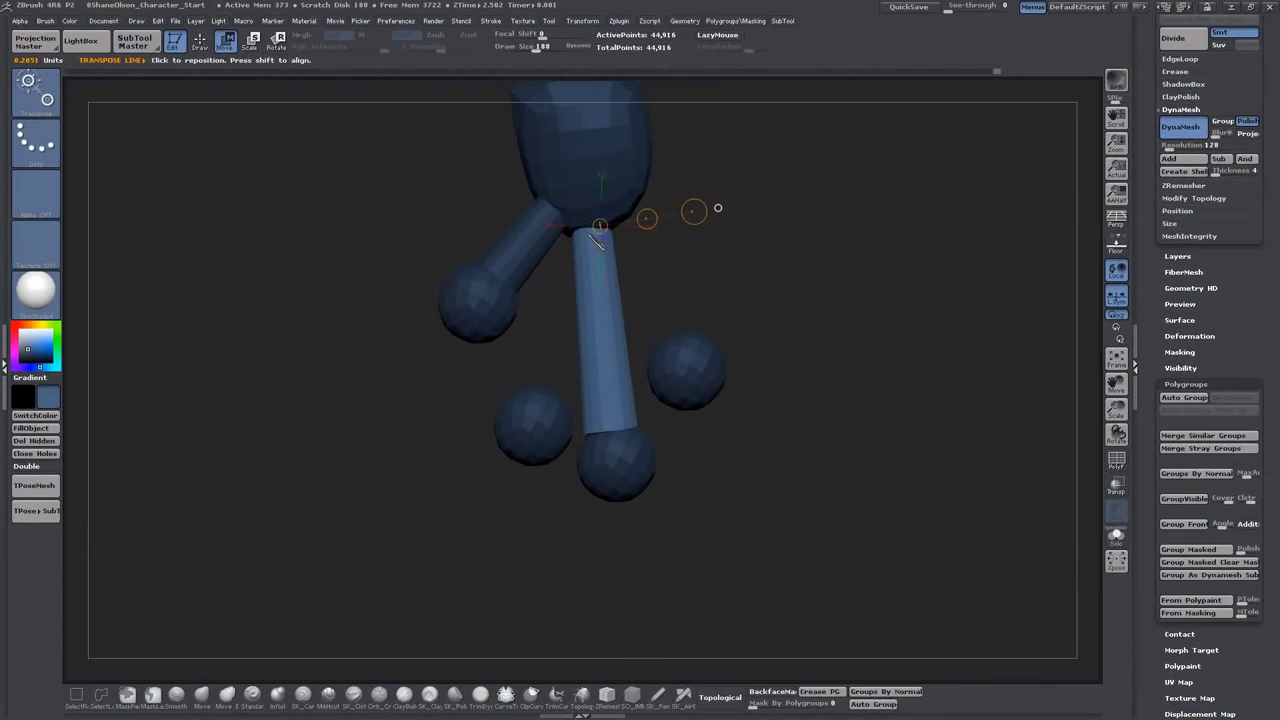
Duplicate a leg, swing the copy outward around its top, and hide the polyframe
left_click_drag(605, 430, 810, 402)
mouse_move(708, 421)
left_mouse_down("ctrl")
mouse_move(789, 382)
mouse_move(771, 409)
left_mouse_up("ctrl")
key("r")
mouse_move(651, 206)
left_mouse_down()
mouse_move(680, 471)
mouse_move(690, 256)
left_mouse_up()
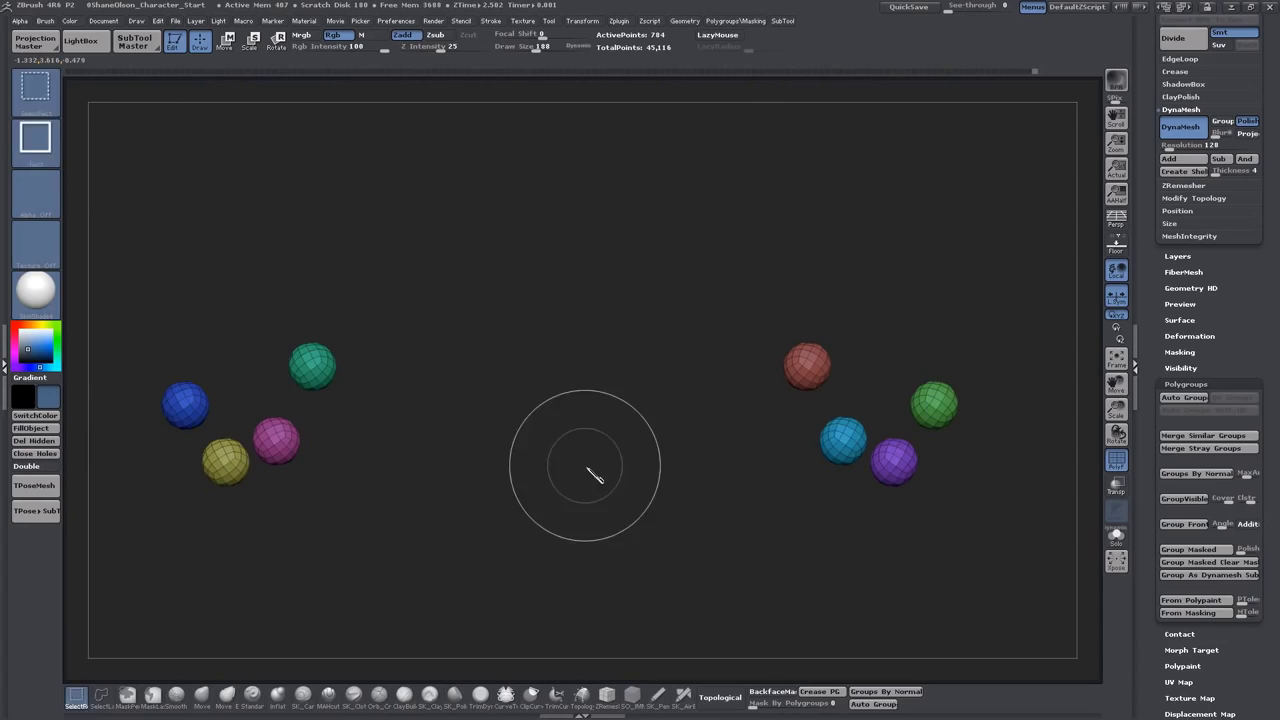
key("shift+f")
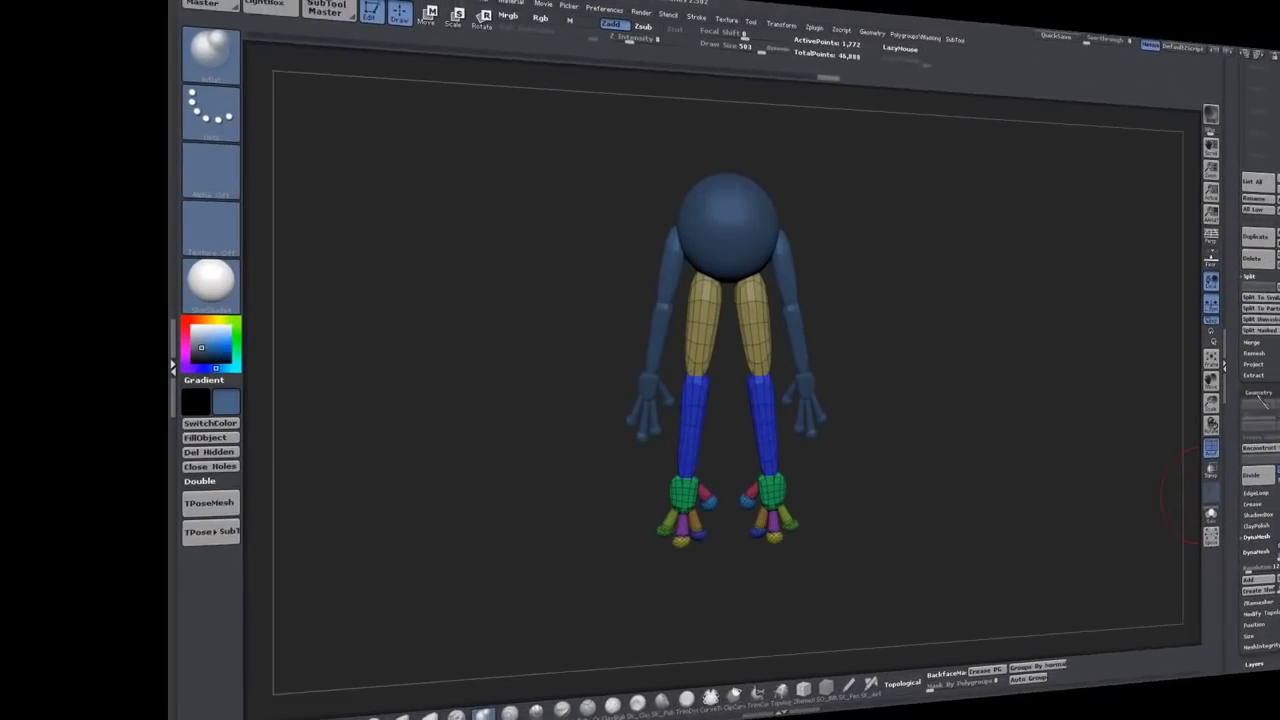
Subdivide the figure and deepen the creases at the frog's mouth corners
key("ctrl+d")
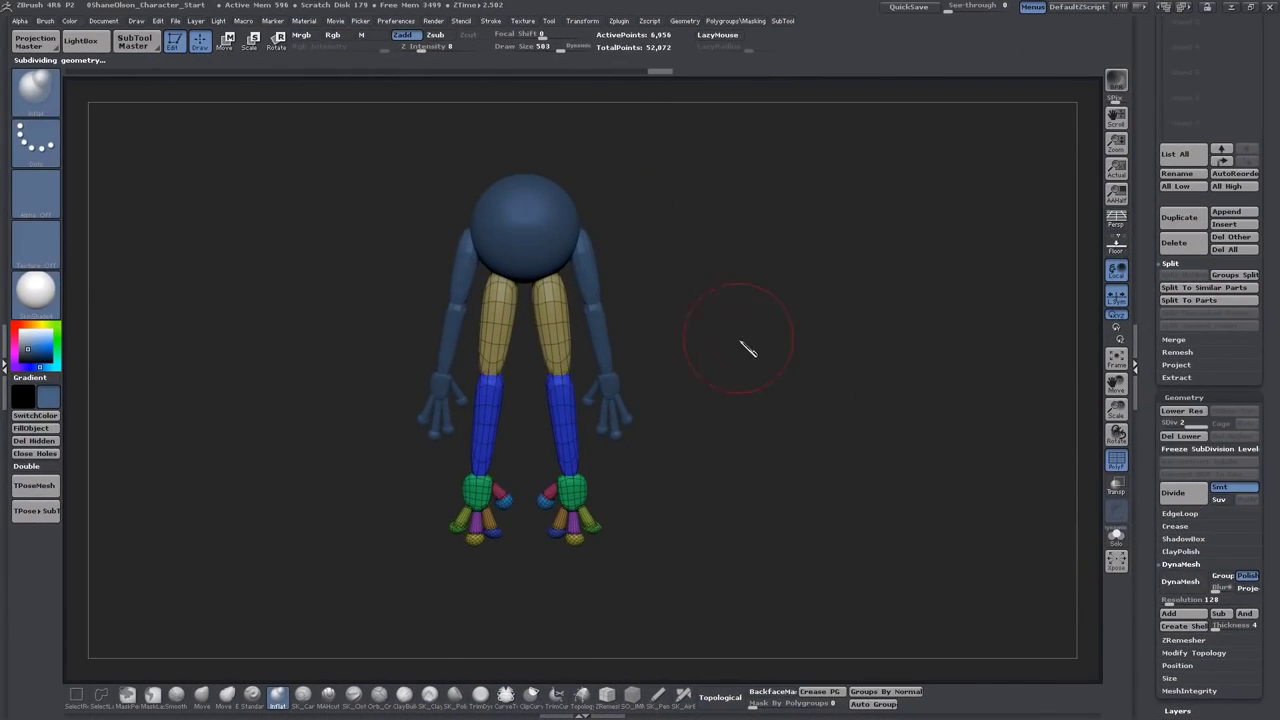
key("0")
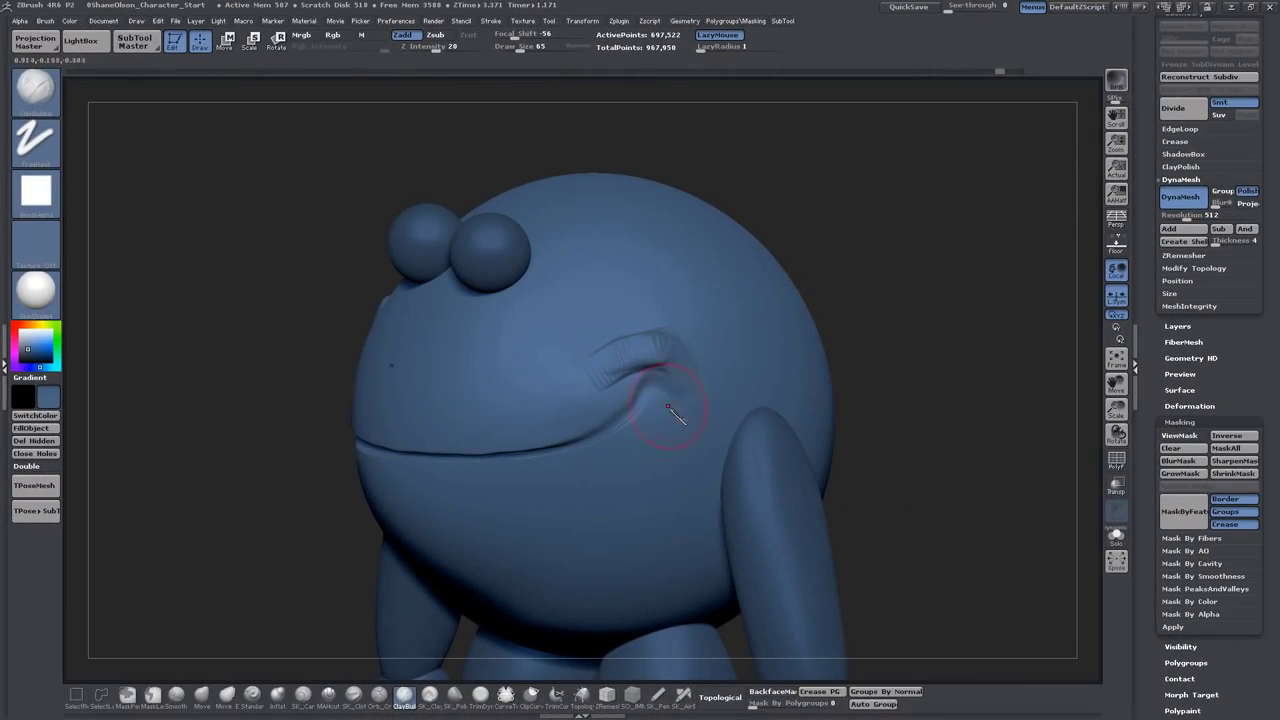
mouse_move(668, 407)
left_mouse_down()
mouse_move(674, 434)
mouse_move(643, 371)
mouse_move(600, 420)
mouse_move(535, 427)
mouse_move(630, 390)
mouse_move(643, 337)
left_mouse_up()
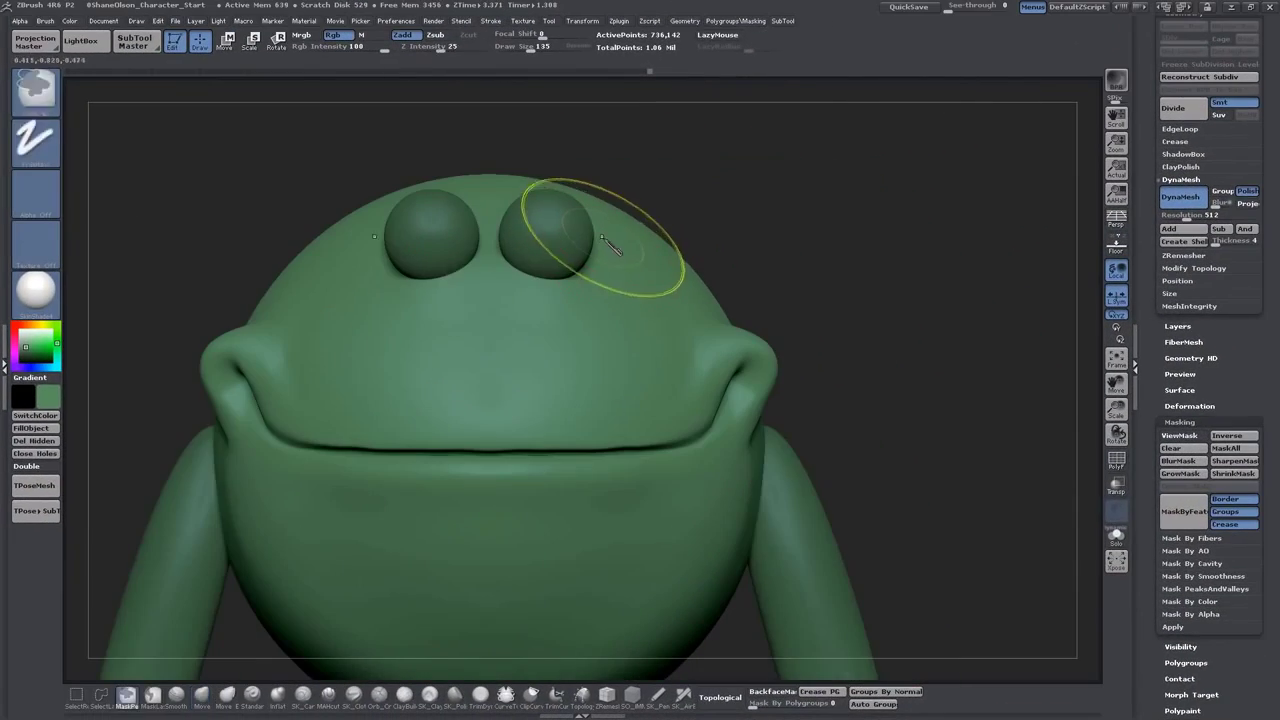
With transparency on, draw thin curved tubes over both eyes, fine-tuning their thickness
left_click(1116, 485)
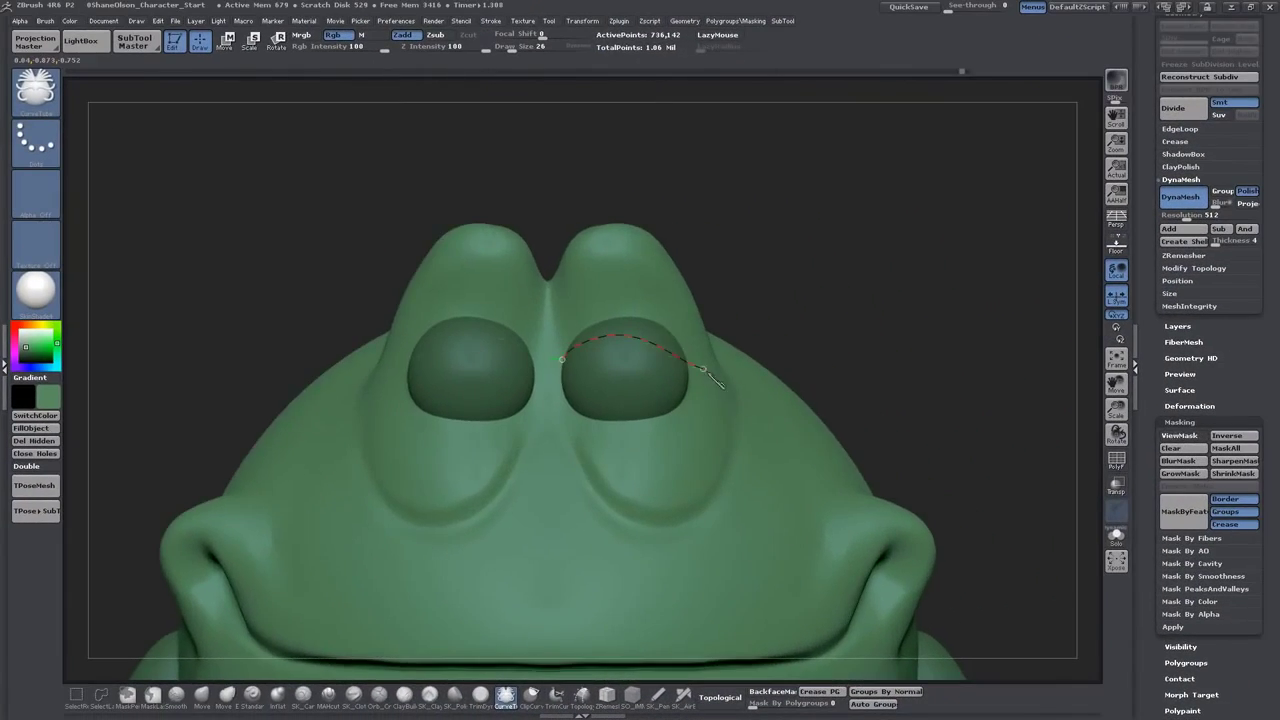
mouse_move(770, 330)
left_mouse_down()
mouse_move(880, 314)
mouse_move(857, 294)
left_mouse_up()
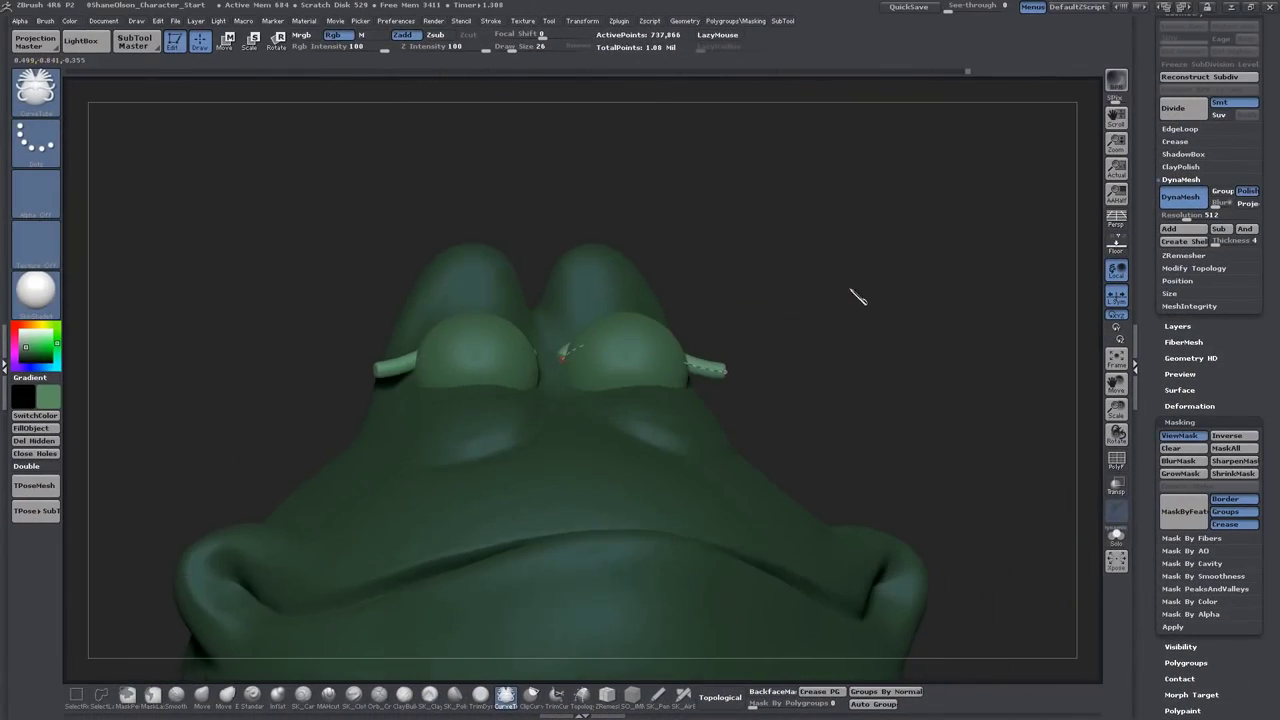
key("s")
key("bracketleft")
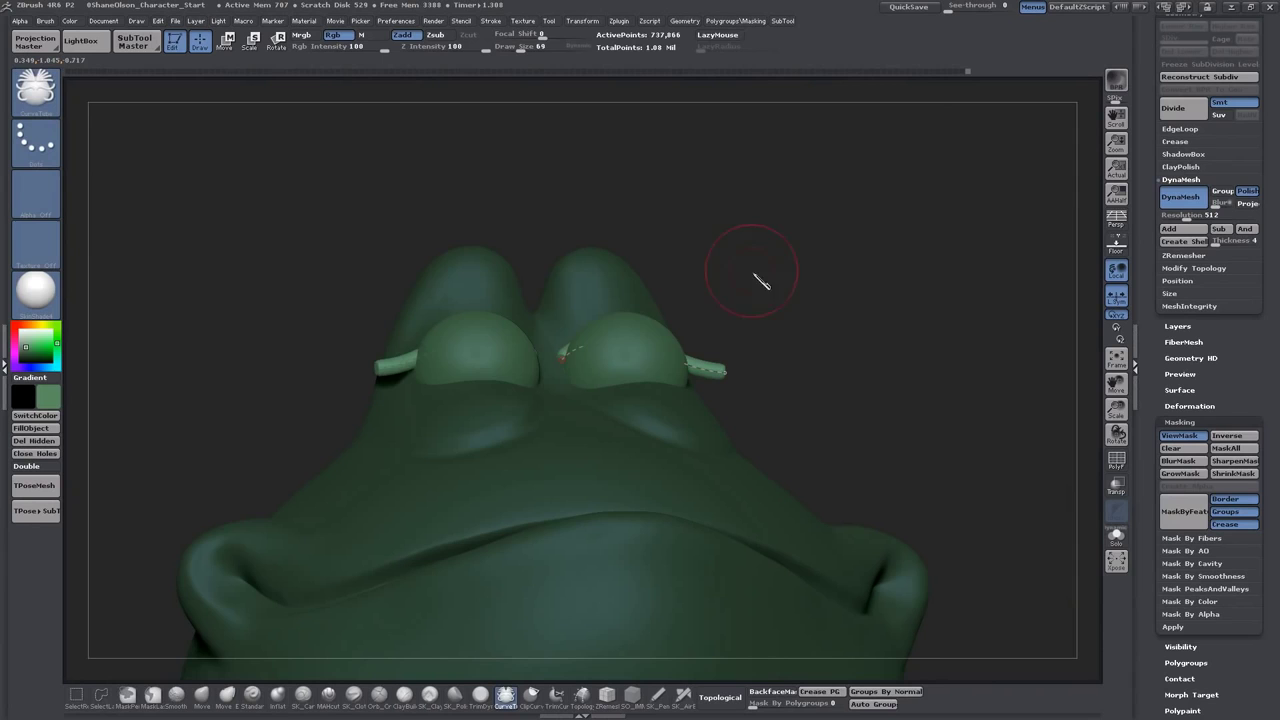
key("bracketright")
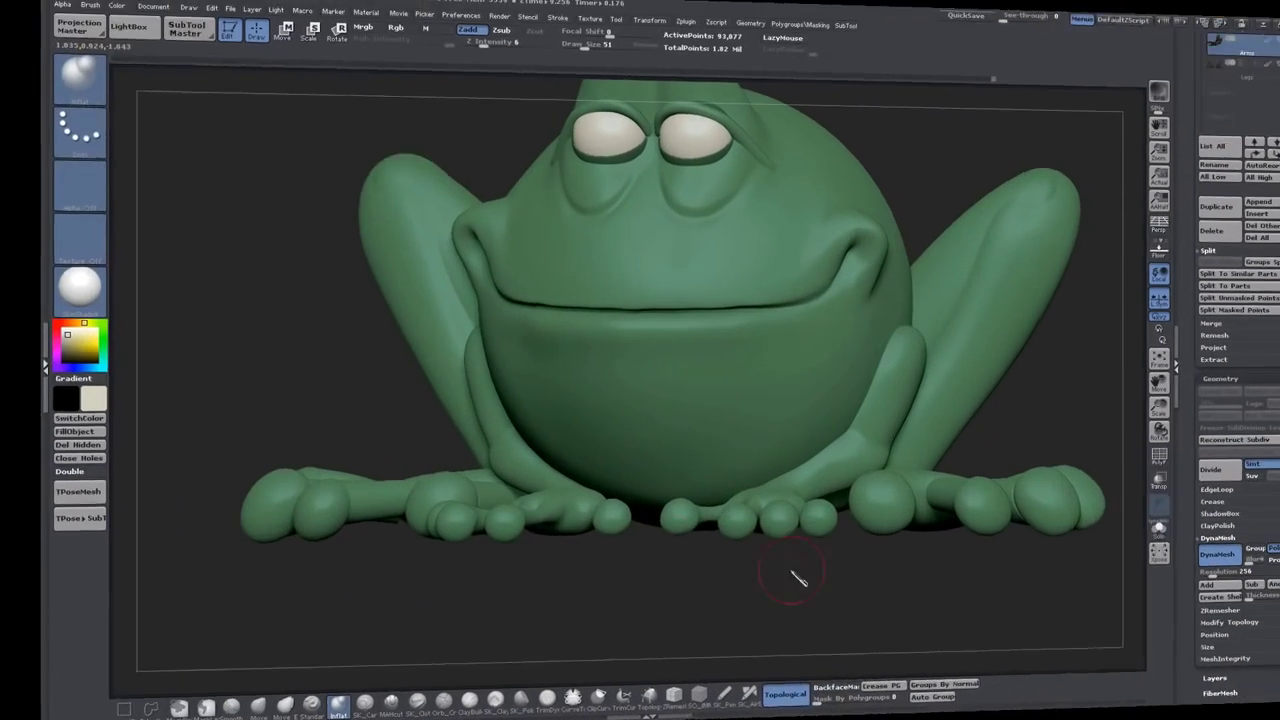
Orbit the frog-and-fly character to a tilted side three-quarter view
key("s")
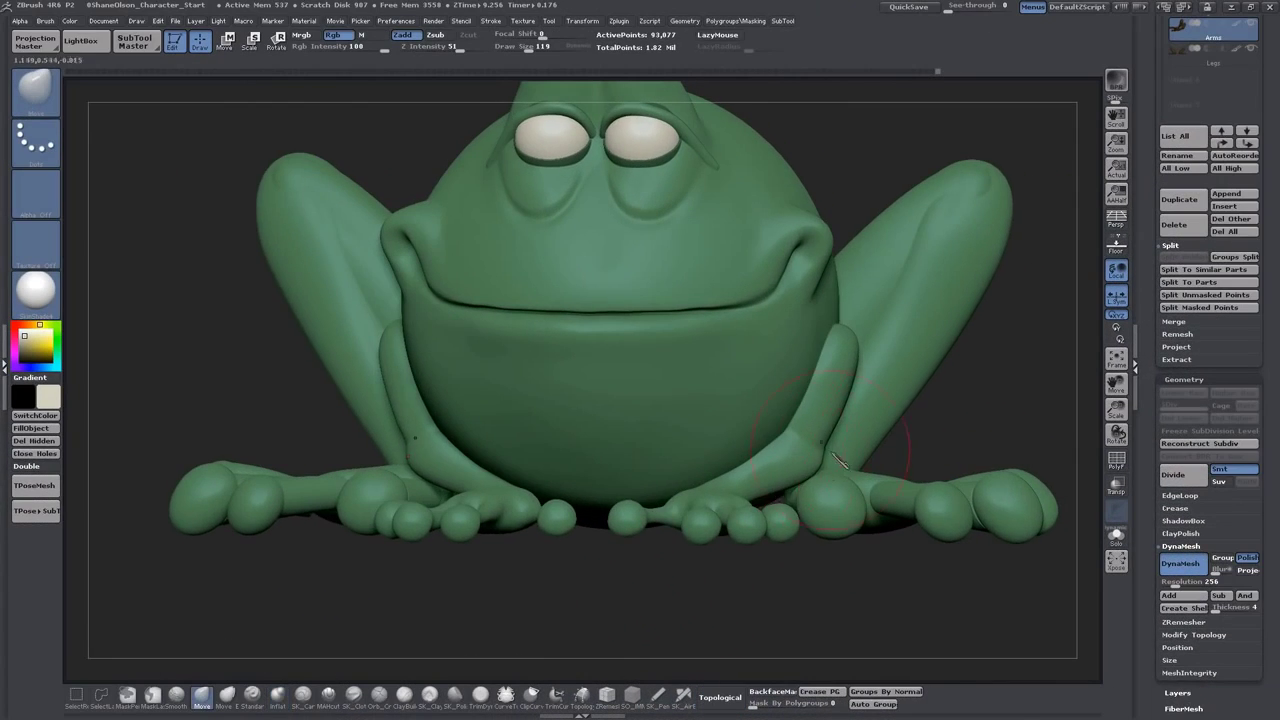
left_click_drag(840, 462, 851, 458)
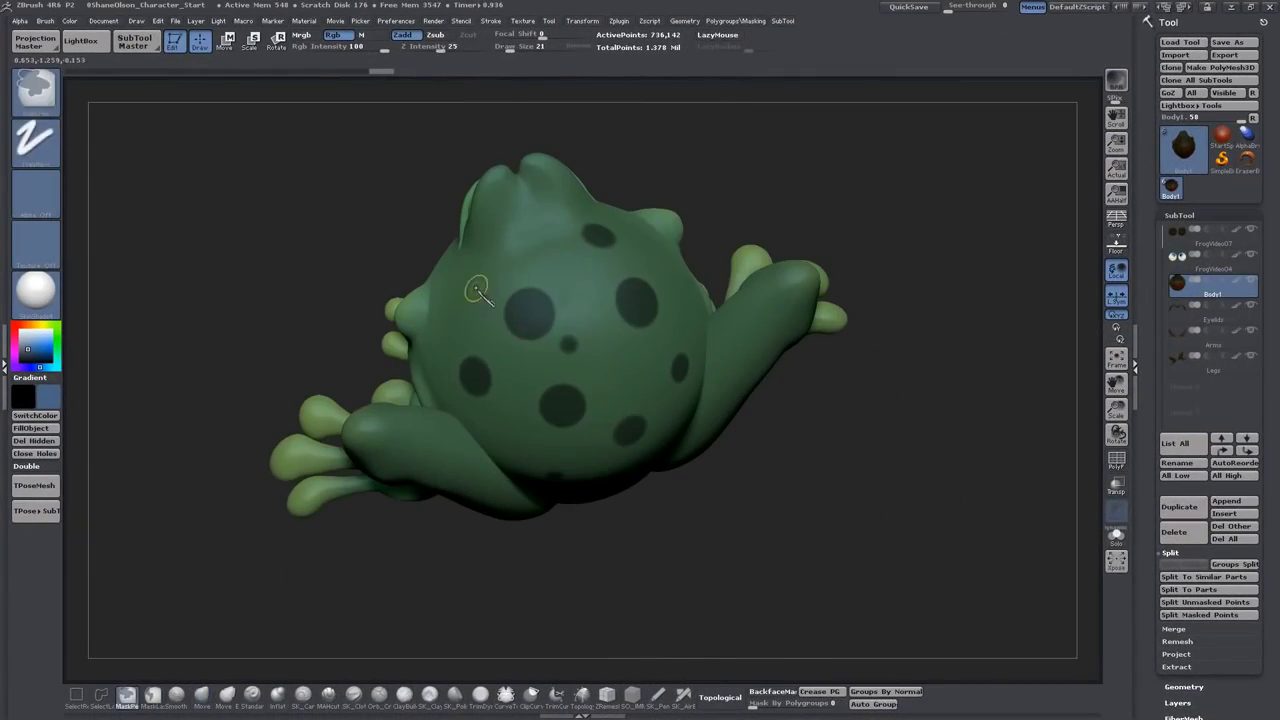
left_click_drag(478, 290, 1000, 286)
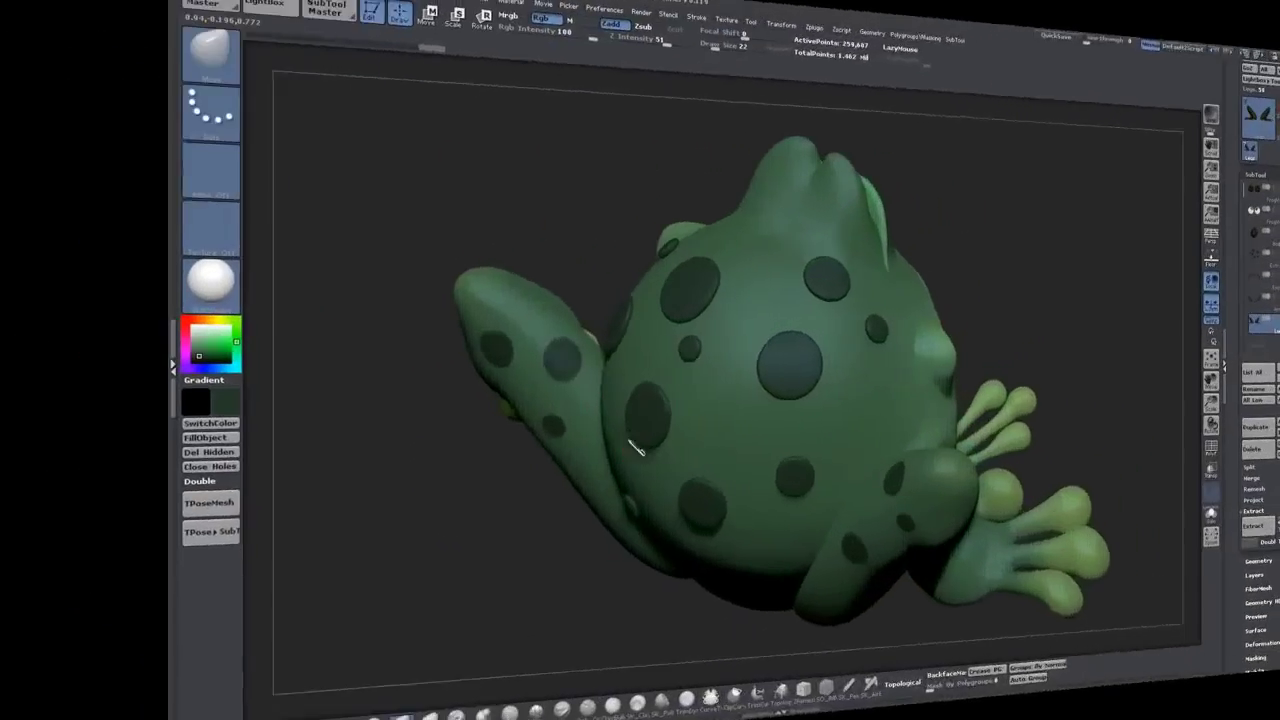
left_click_drag(846, 329, 854, 314)
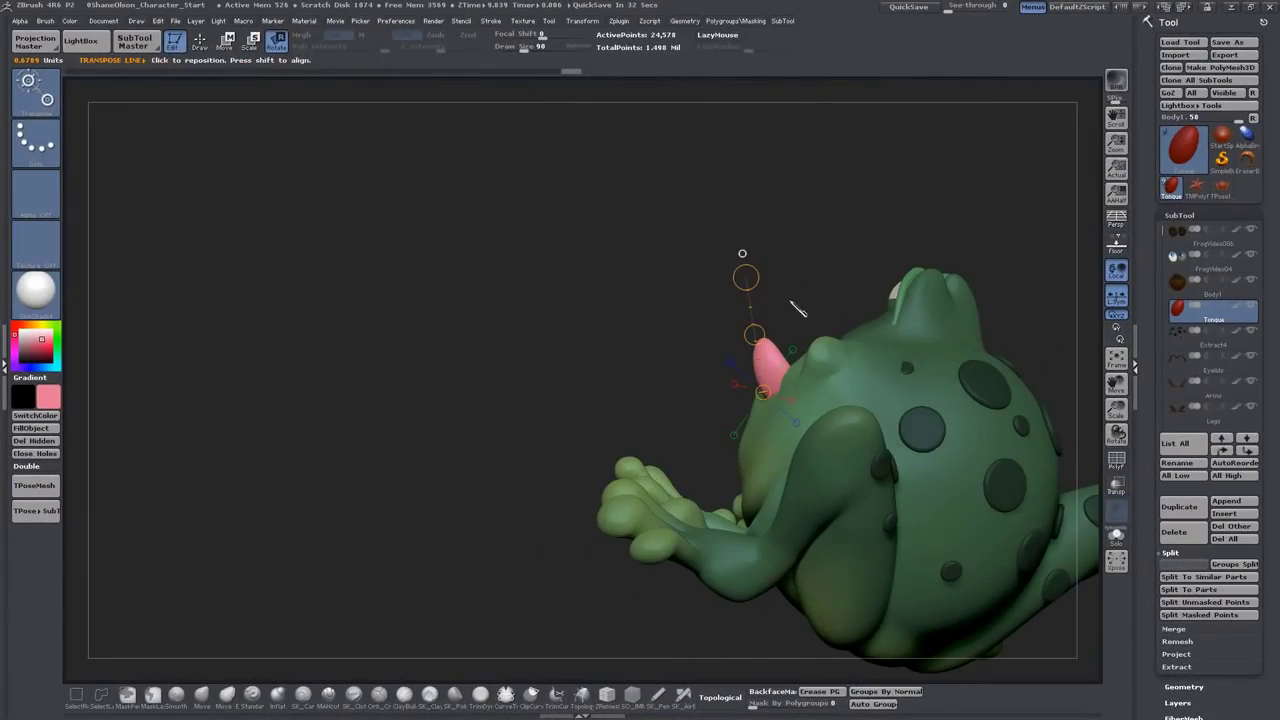
Draw a Transpose move line out from the small sphere
key("q")
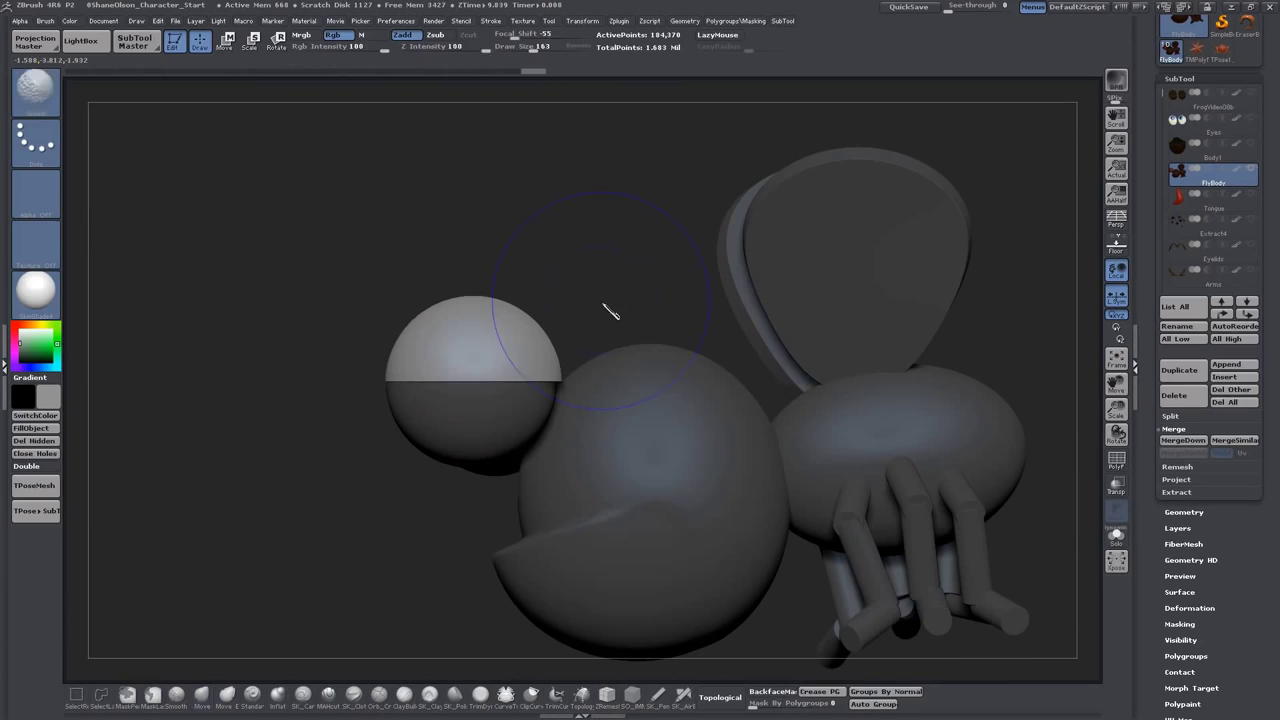
key("w")
left_click_drag(471, 371, 318, 373)
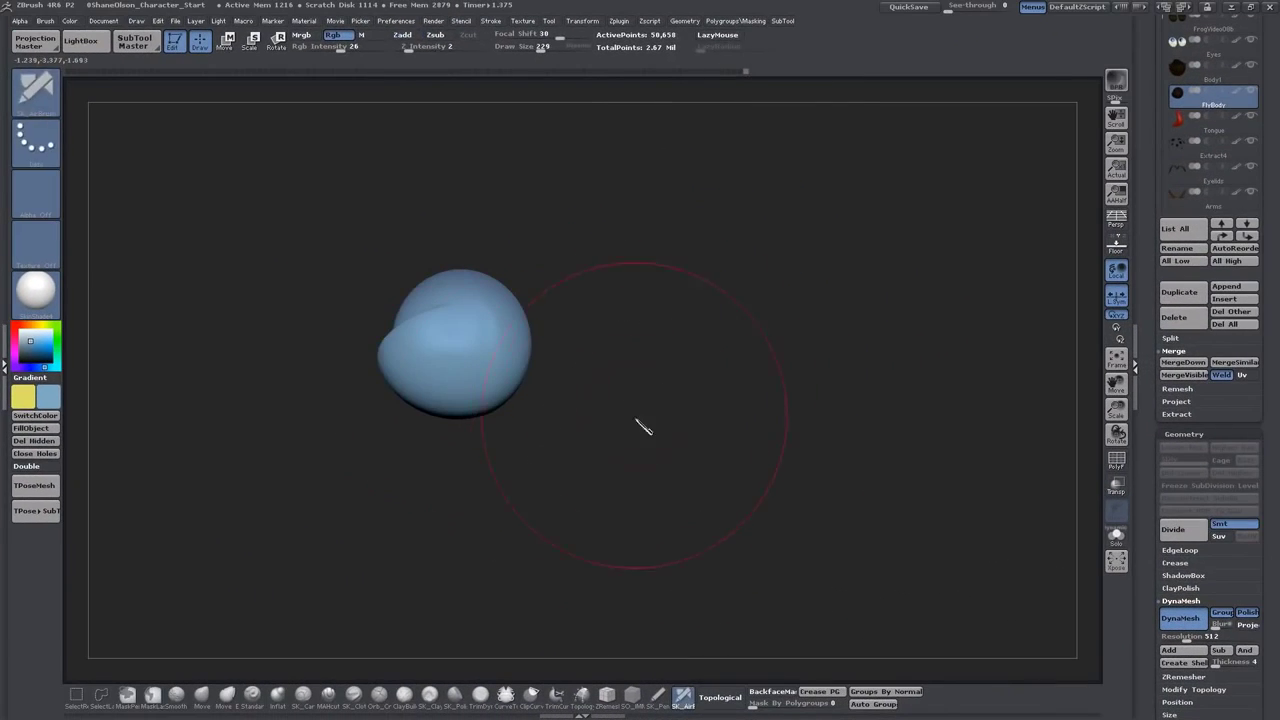
Pick a new colour, set the brush size to 58, and pull the tongue down-left
key("s")
mouse_move(620, 455)
left_mouse_down()
mouse_move(590, 452)
mouse_move(645, 465)
left_mouse_up()
key("s")
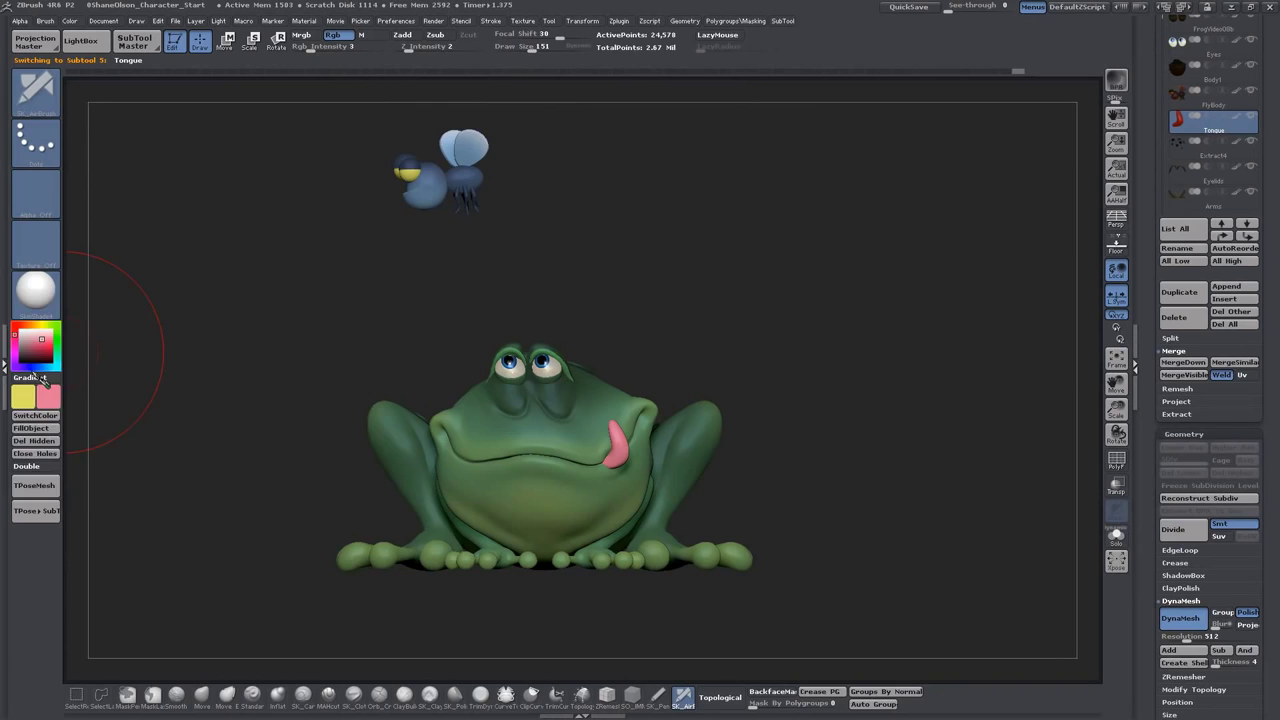
left_click(42, 380)
left_click(91, 429)
key("s")
left_click_drag(700, 323, 636, 117)
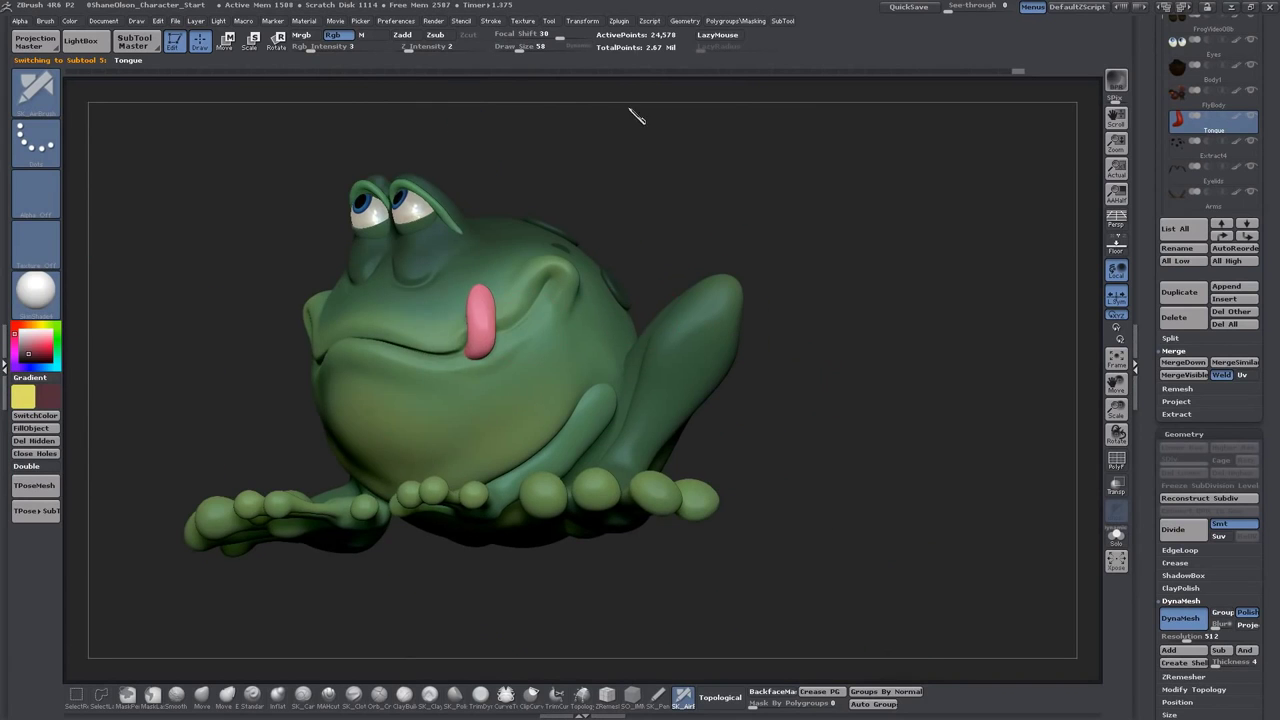
left_click_drag(485, 320, 470, 370)
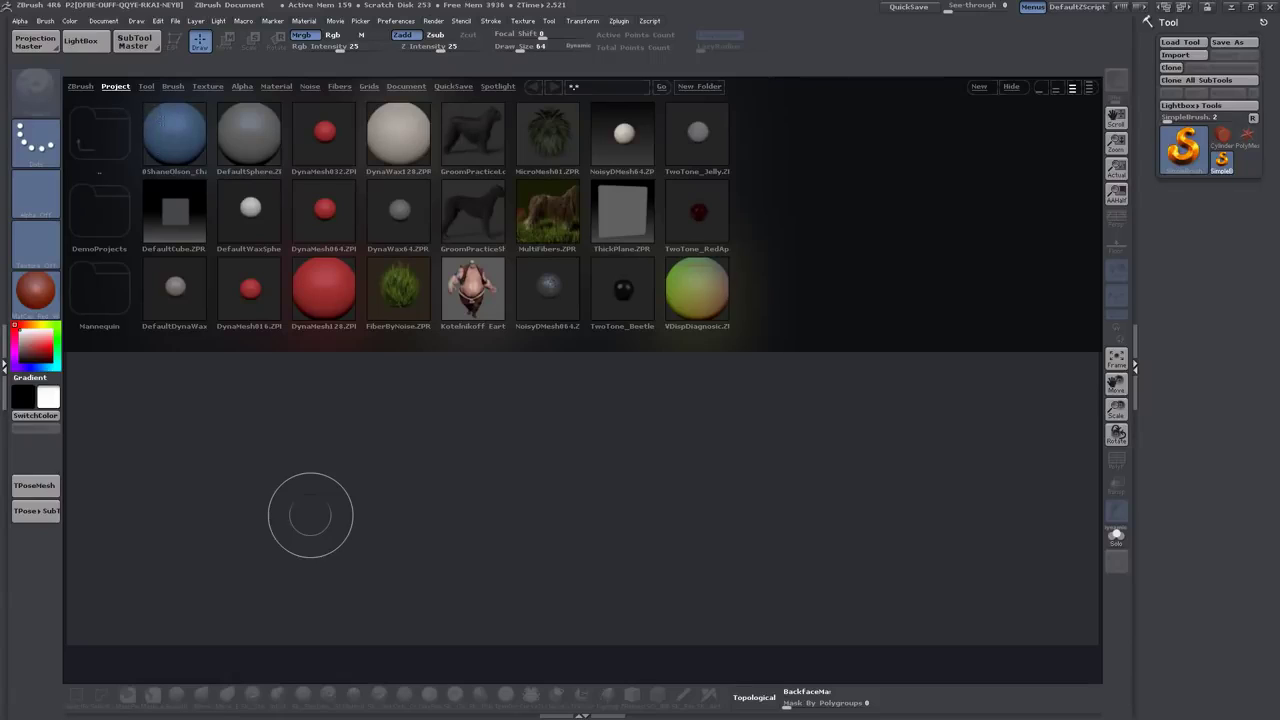
Load the ShaneOlson_Character_Start project from the LightBox Project library
left_click(172, 133)
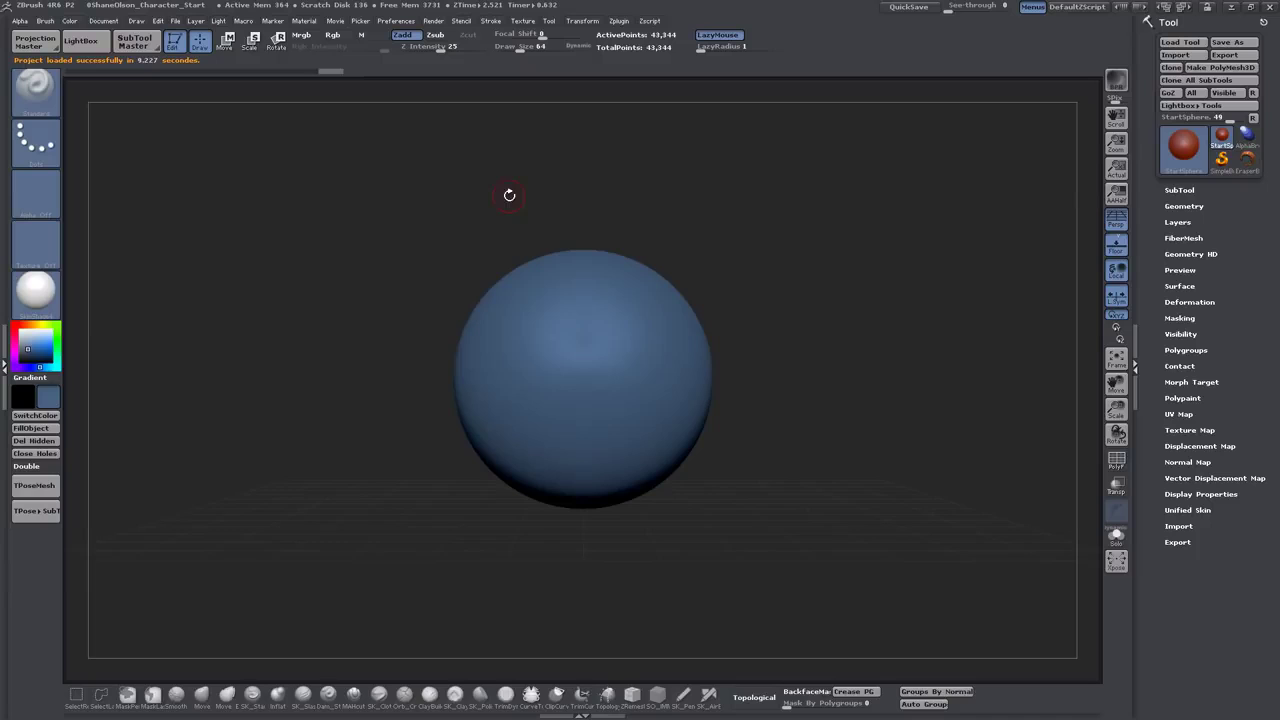
left_click(1117, 462)
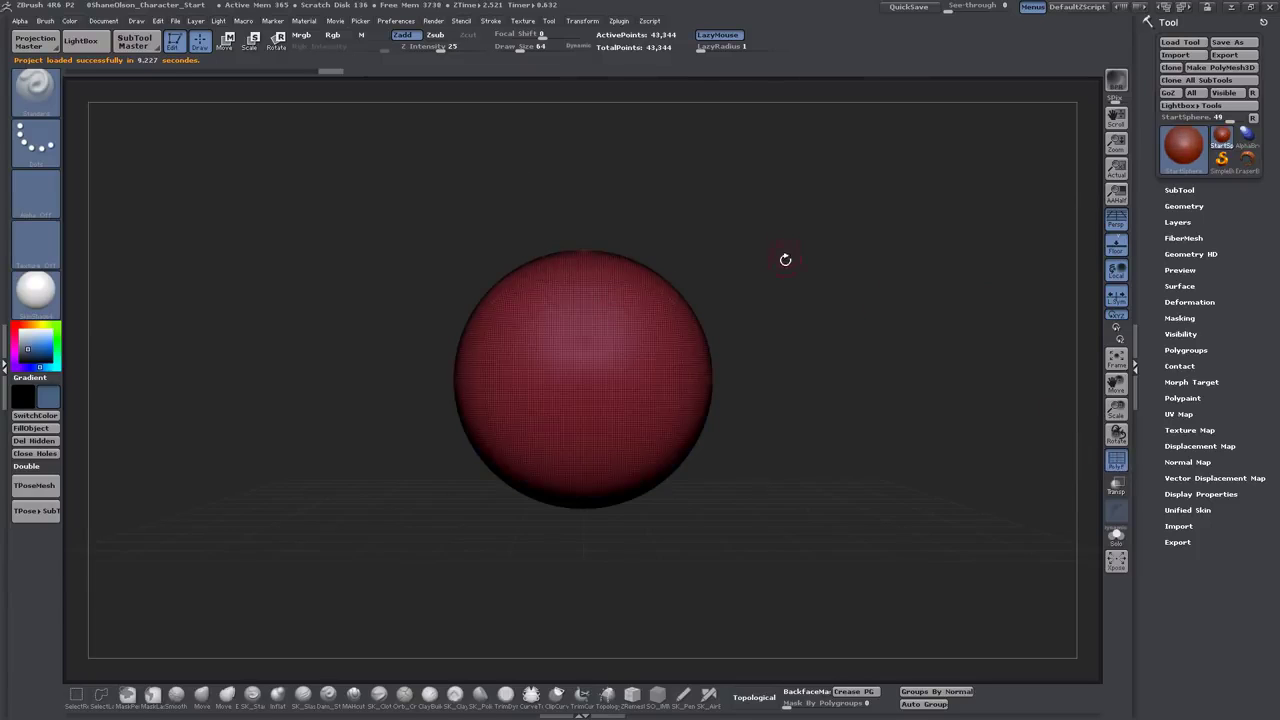
left_click_drag(785, 259, 810, 262, "alt")
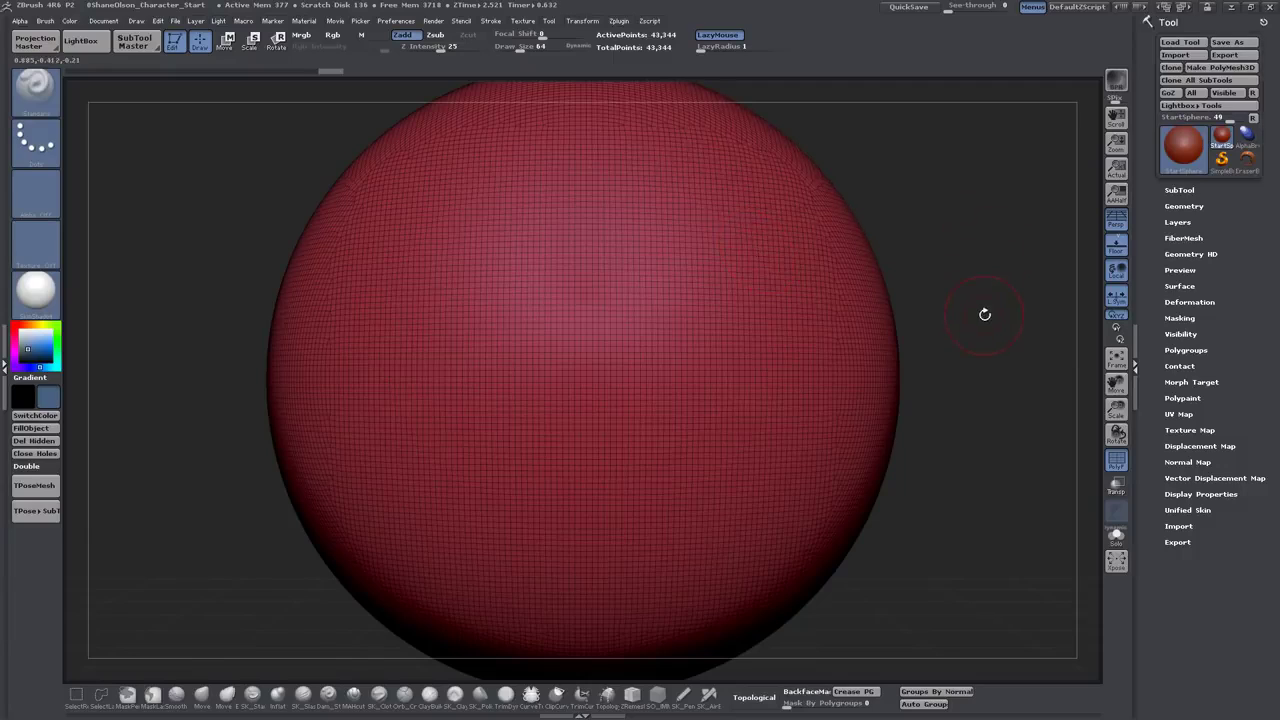
key("shift+f")
left_click_drag(997, 338, 795, 235, "alt")
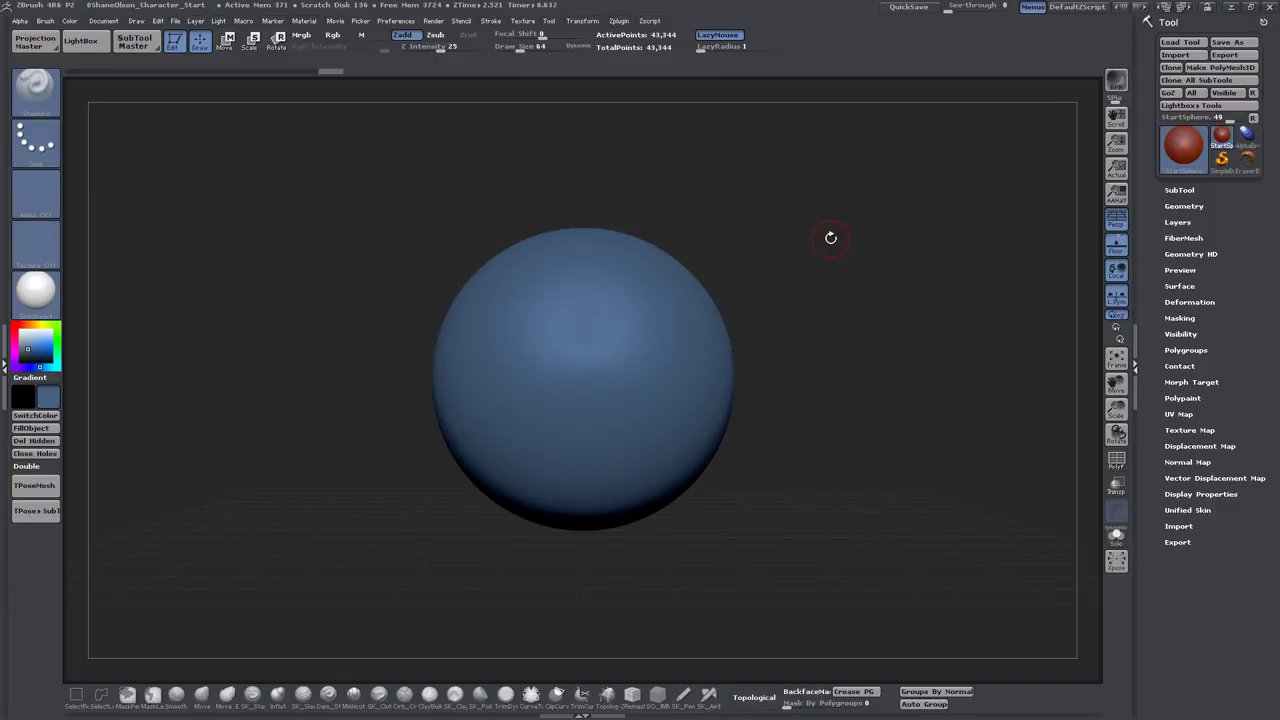
Select the Move brush and enlarge its Draw Size to about 281
left_click(199, 700)
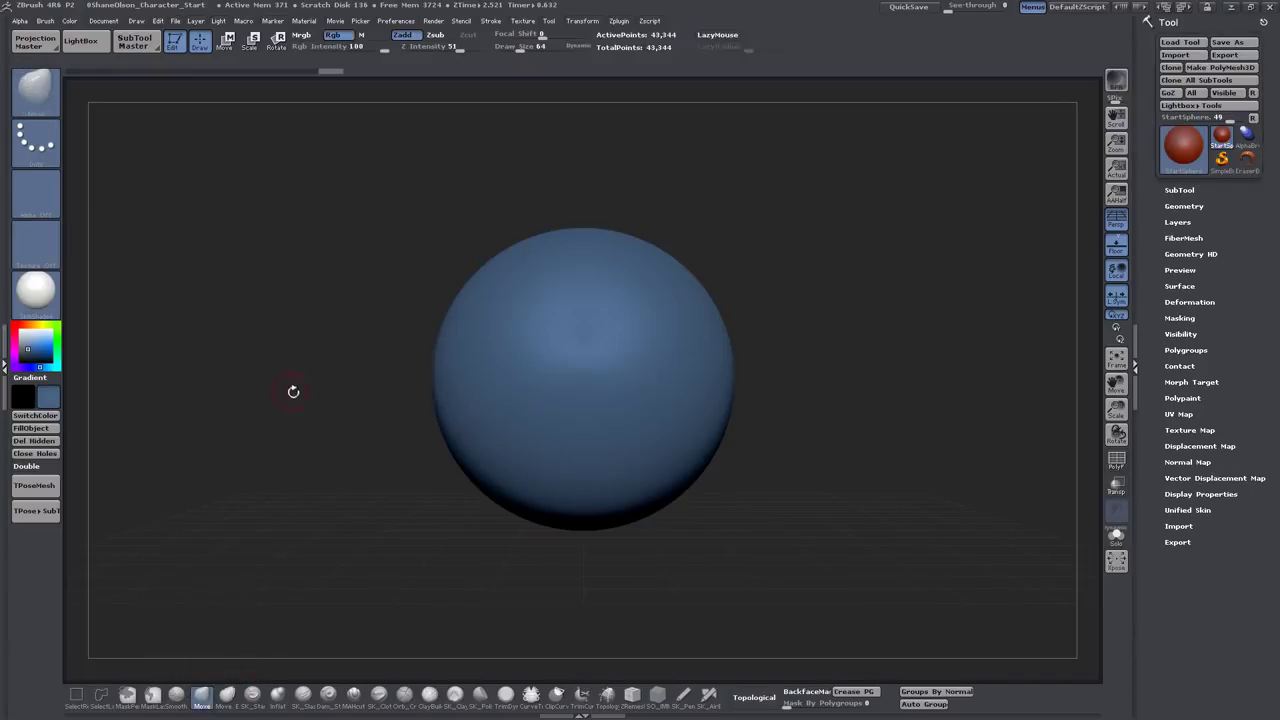
key("s")
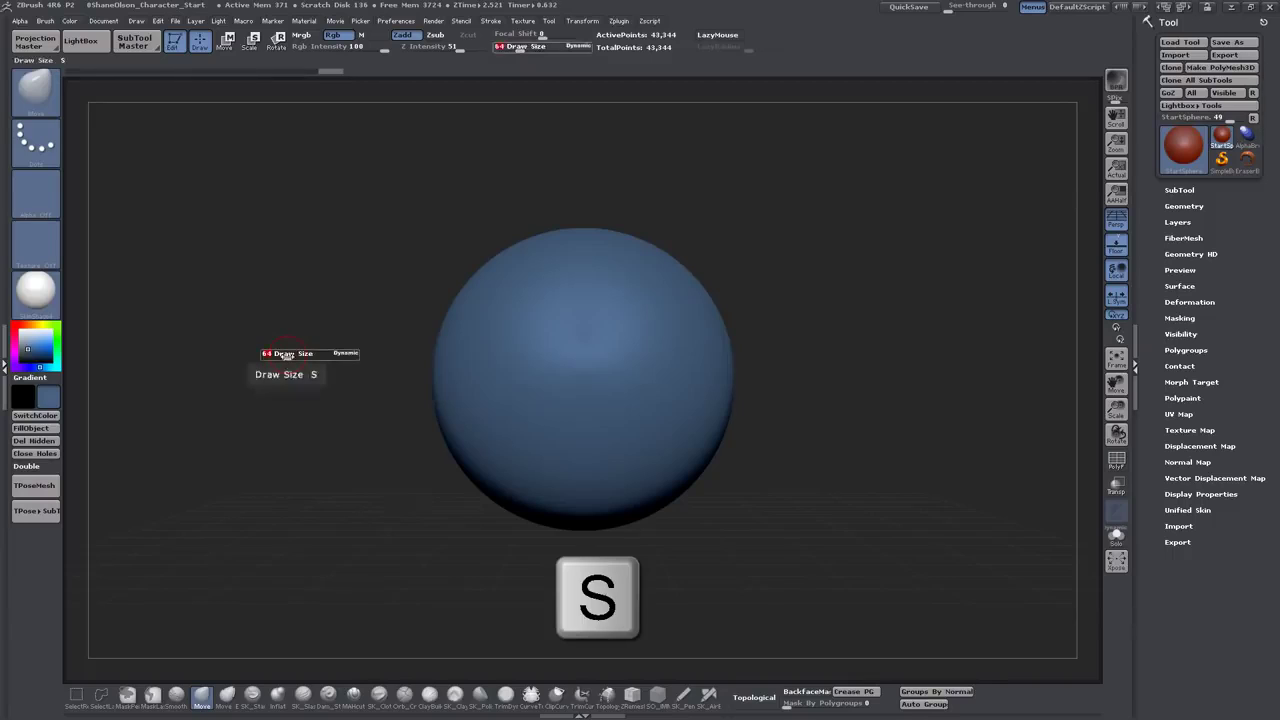
type("135")
left_click_drag(305, 357, 307, 358)
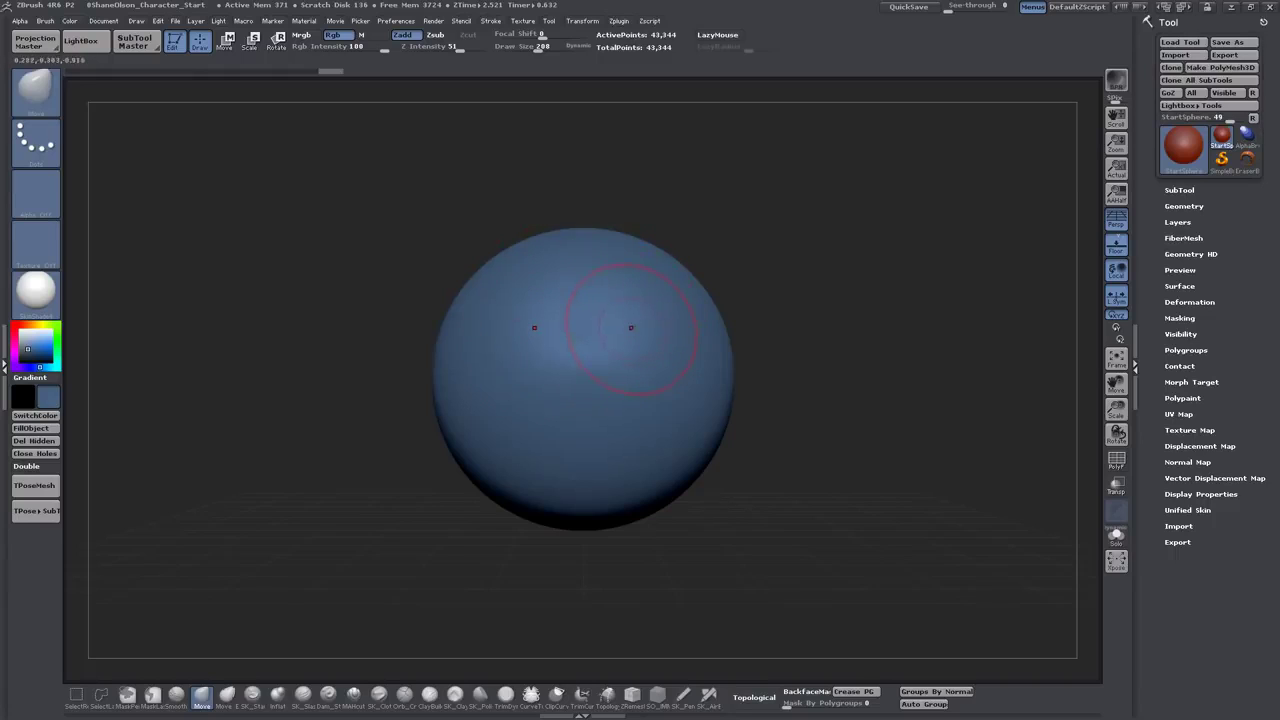
Turn on X symmetry and drag two mirrored horns outward and upward from the sphere
key("x")
left_click_drag(495, 285, 288, 248)
left_click_drag(866, 247, 978, 212)
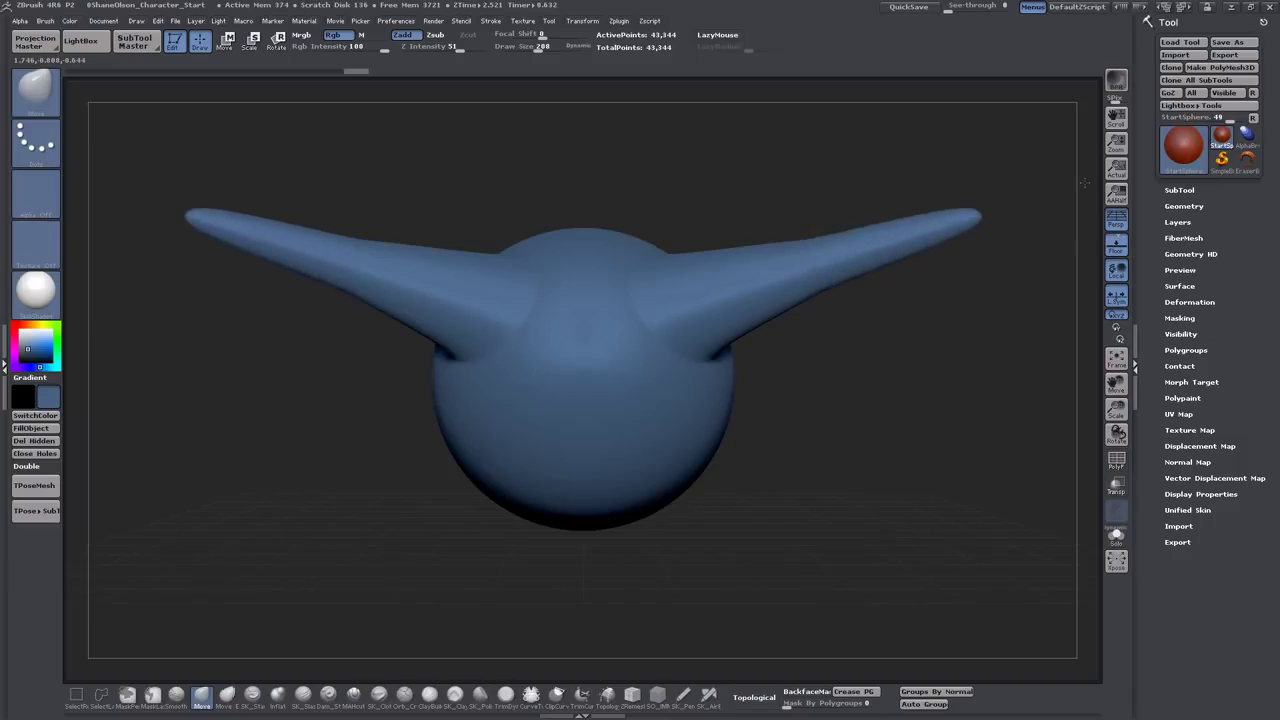
Show the polyframe to check the stretched polygons and clear the mask from the model
key("shift+f")
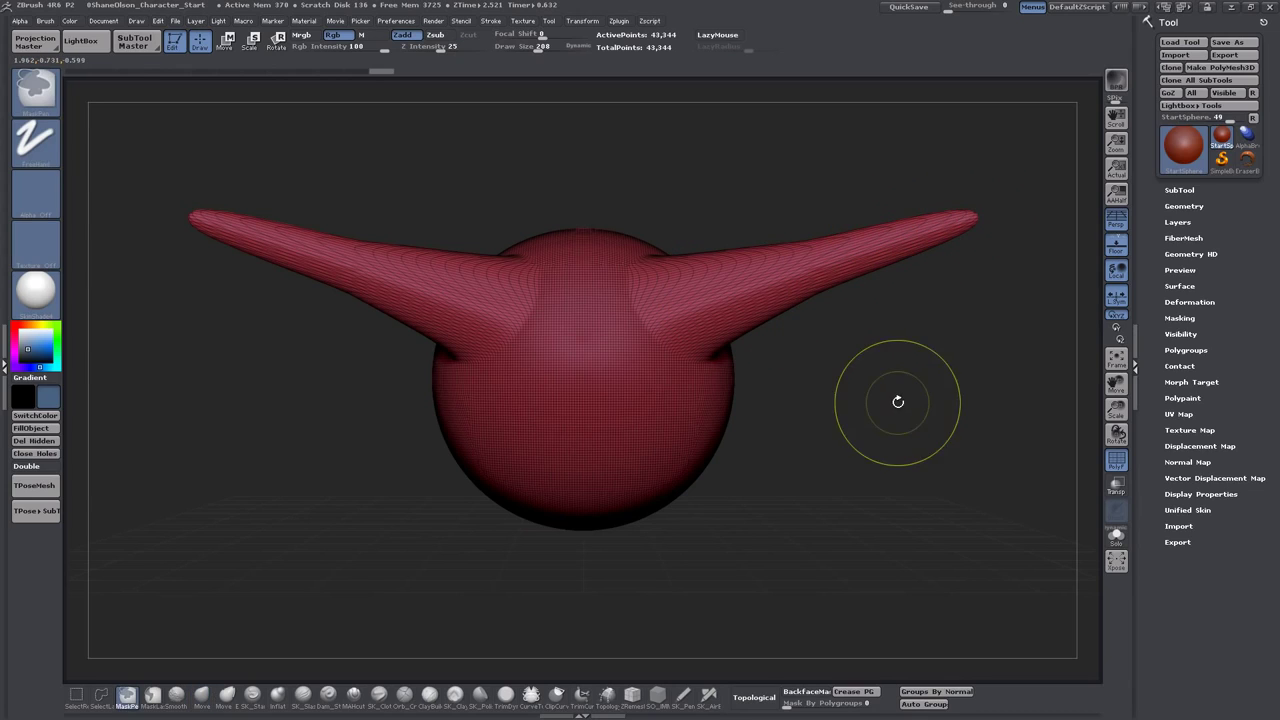
left_click_drag(865, 314, 917, 448, "ctrl")
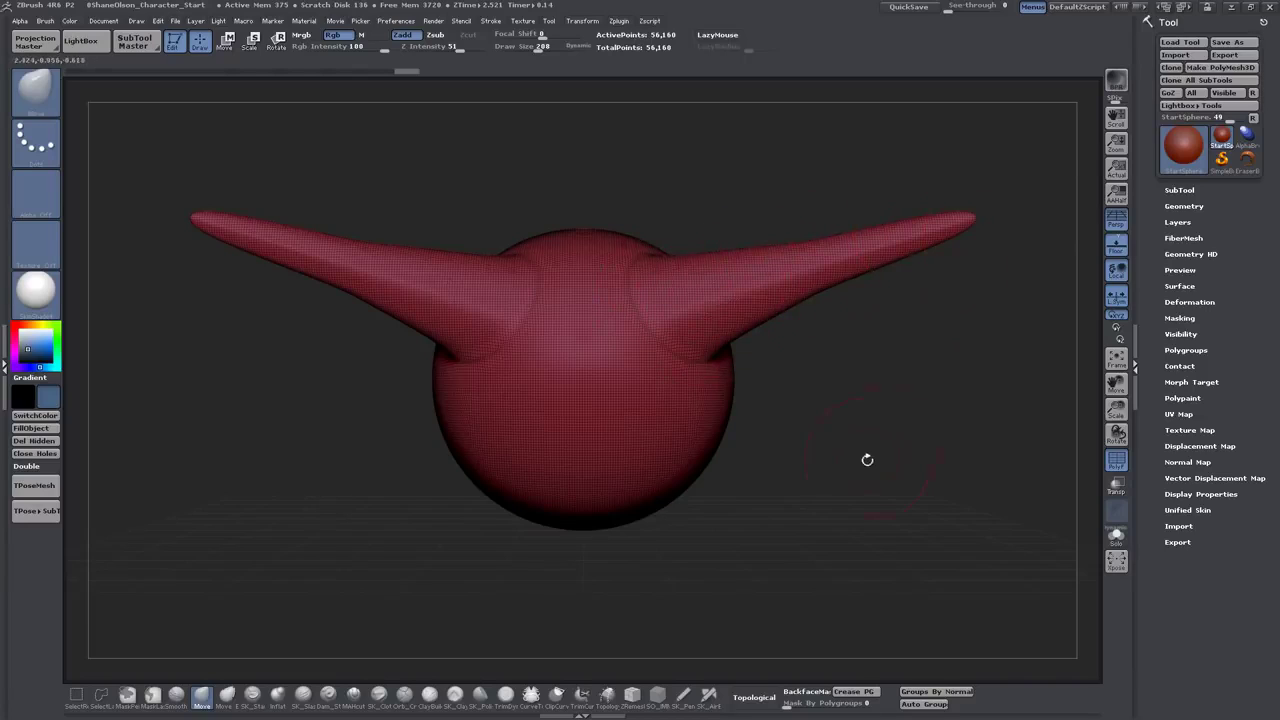
key("shift+f")
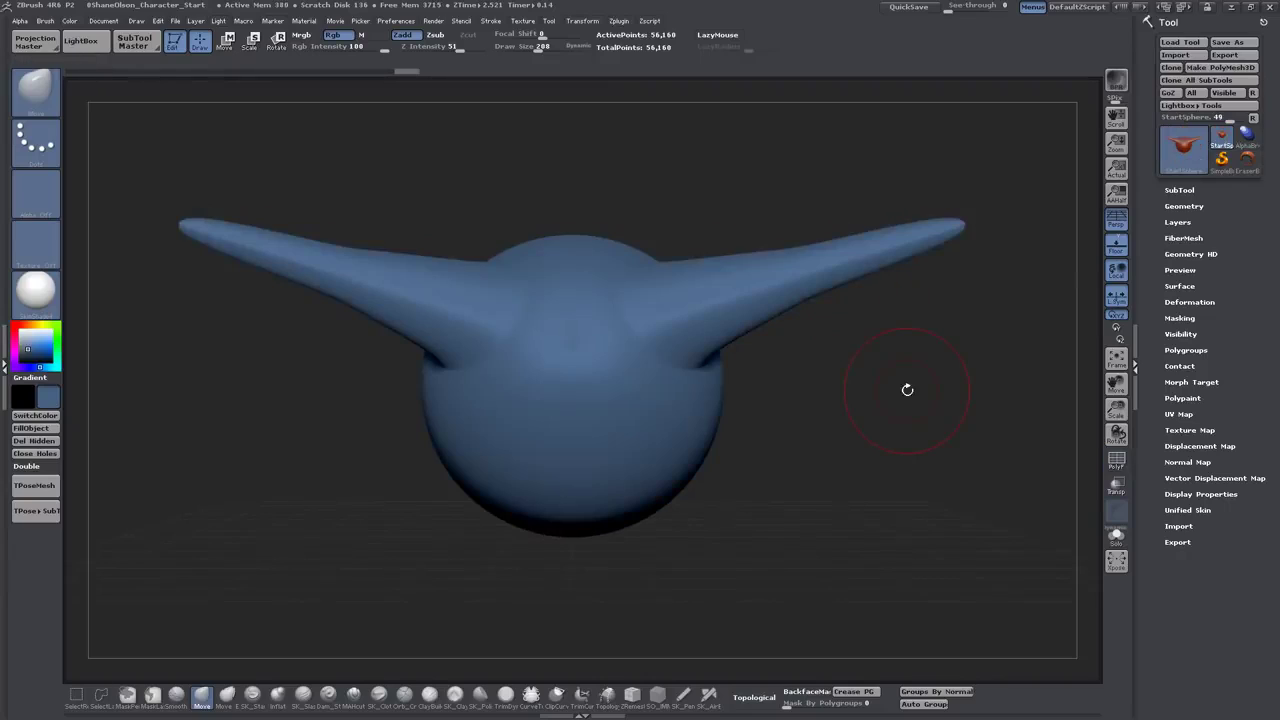